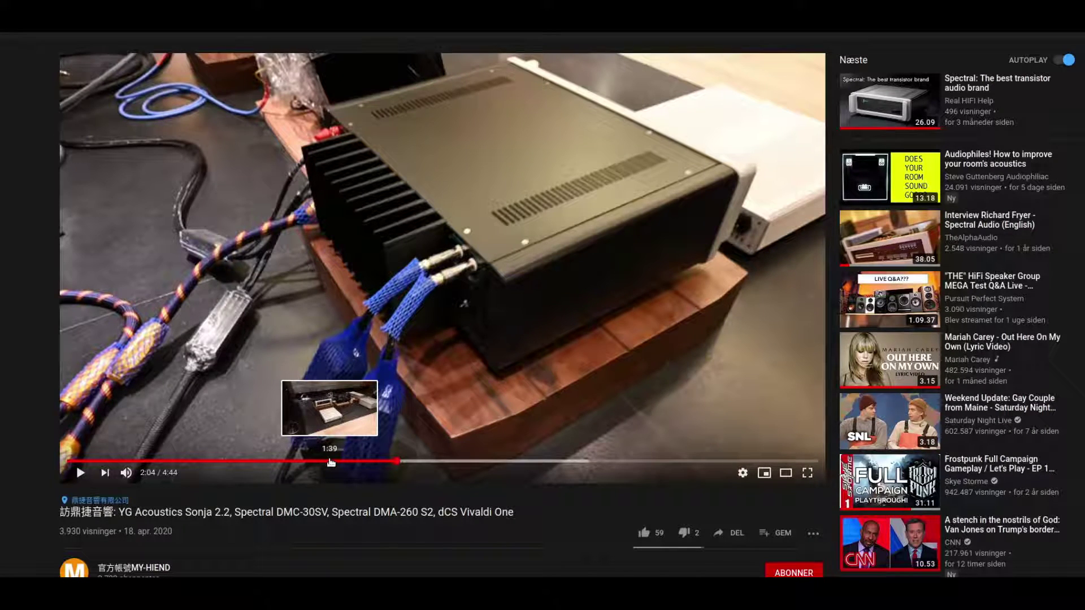
Step: Jump the amplifier video back to 1:39 on the seek bar
{"action": "left_click", "coordinate": [332, 462]}
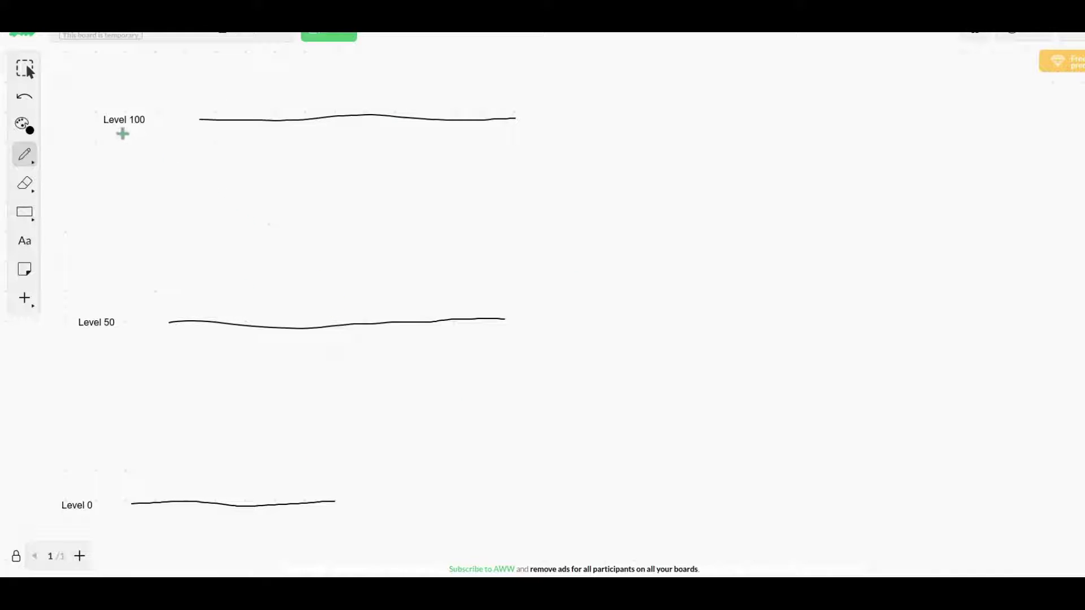
Step: Draw a line under Level 100, four note lines above Level 50, and a line below Level 50
{"action": "mouse_move", "coordinate": [112, 131]}
{"action": "left_mouse_down"}
{"action": "mouse_move", "coordinate": [140, 131]}
{"action": "mouse_move", "coordinate": [116, 144]}
{"action": "mouse_move", "coordinate": [156, 150]}
{"action": "left_mouse_up"}
{"action": "left_click_drag", "start_coordinate": [89, 197], "coordinate": [191, 206]}
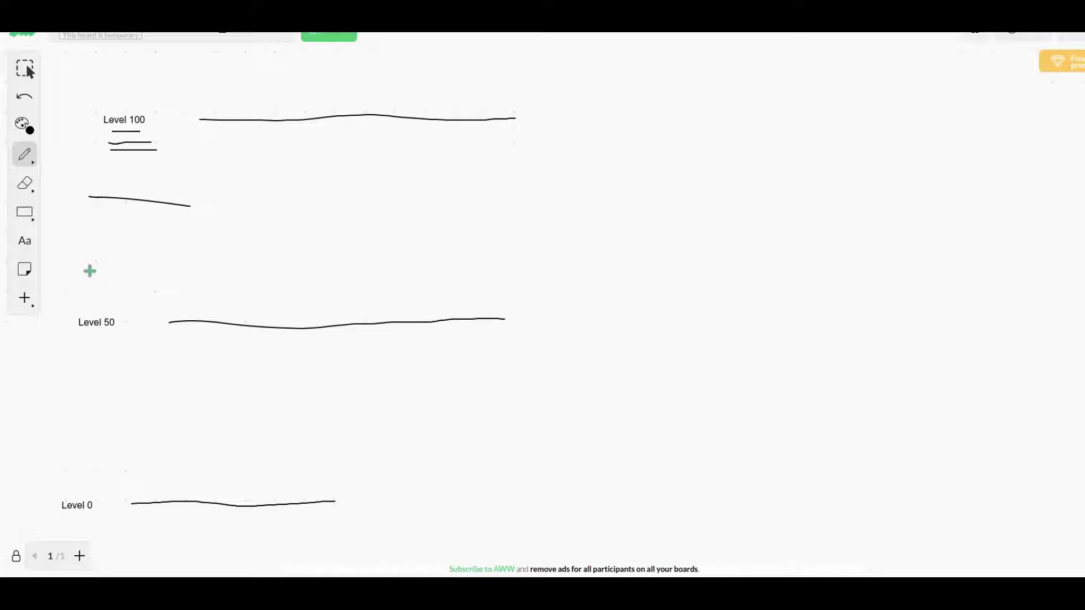
{"action": "left_click_drag", "start_coordinate": [90, 210], "coordinate": [189, 217]}
{"action": "left_click_drag", "start_coordinate": [93, 228], "coordinate": [194, 235]}
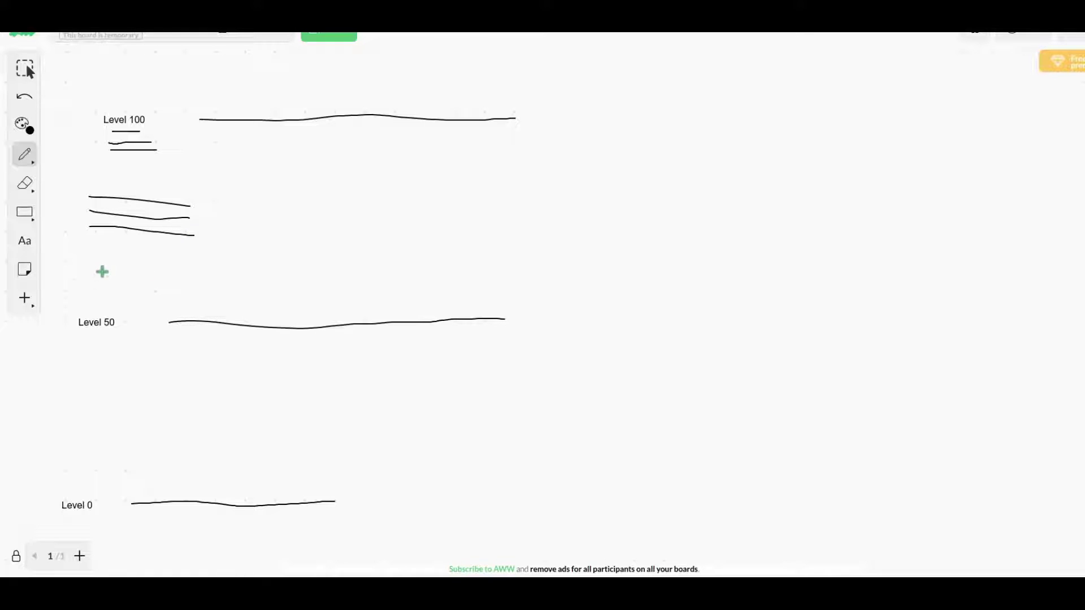
{"action": "left_click_drag", "start_coordinate": [90, 247], "coordinate": [188, 254]}
{"action": "left_click_drag", "start_coordinate": [54, 321], "coordinate": [69, 321]}
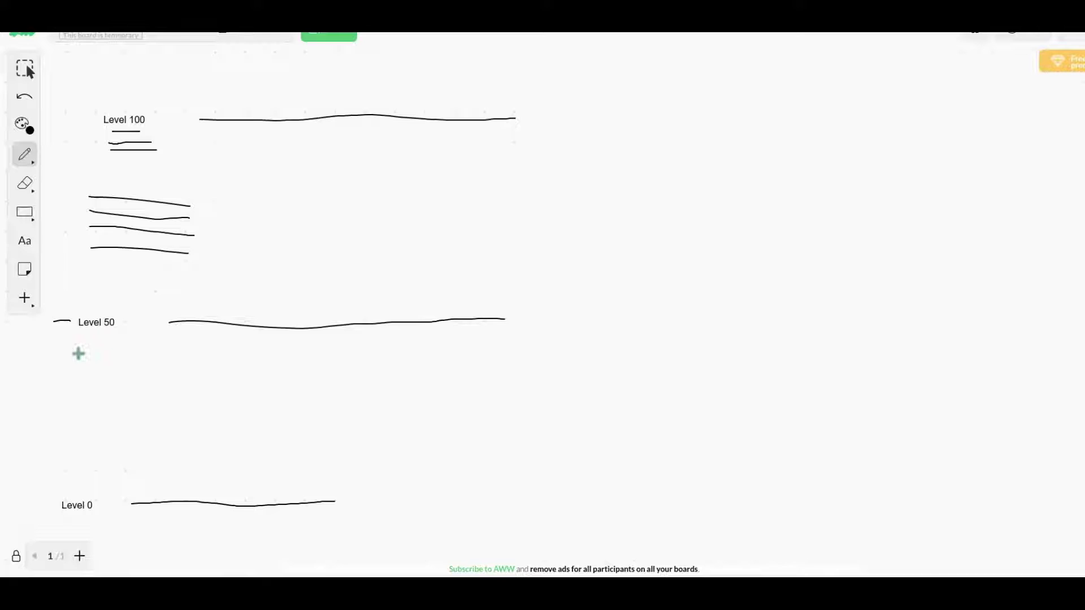
{"action": "left_click_drag", "start_coordinate": [73, 353], "coordinate": [465, 363]}
Step: Draw a large freehand loop enclosing the Level 100 and Level 50 tiers
{"action": "left_click_drag", "start_coordinate": [115, 83], "coordinate": [40, 176]}
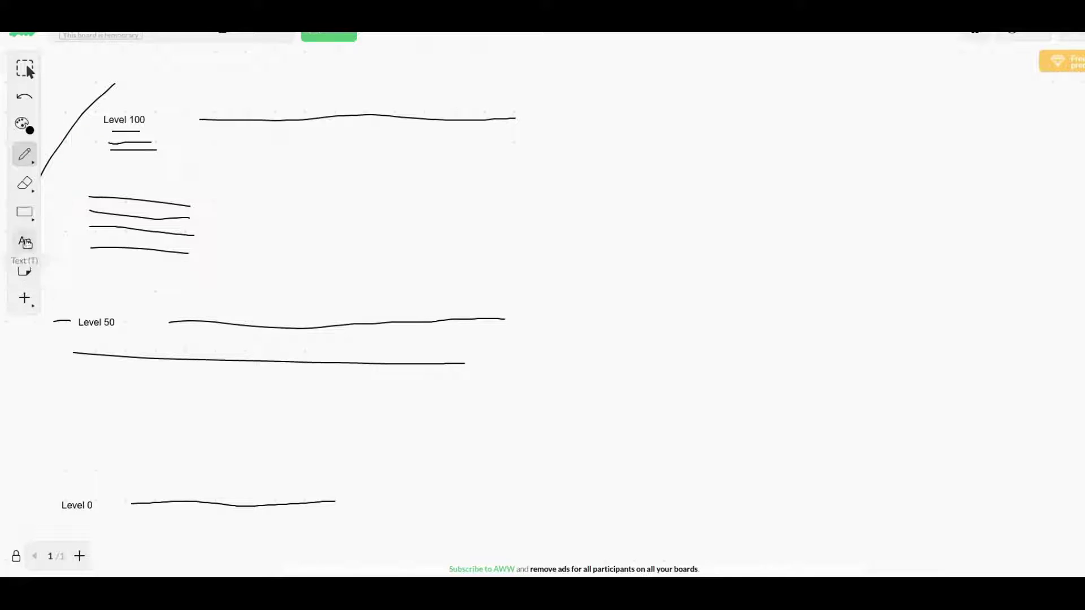
{"action": "left_click", "coordinate": [26, 184]}
{"action": "left_click", "coordinate": [26, 156]}
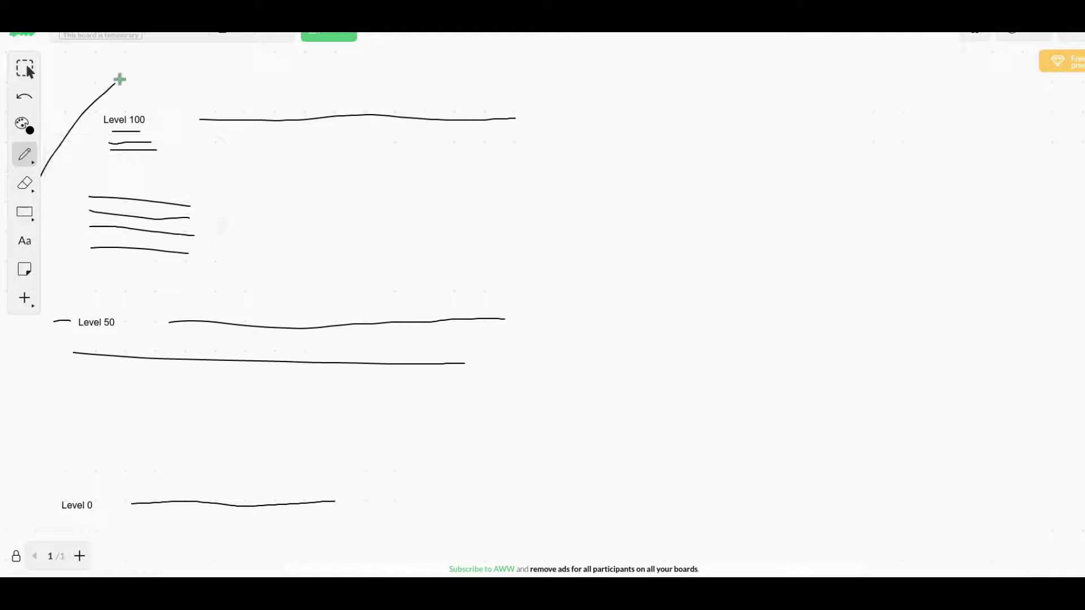
{"action": "mouse_move", "coordinate": [133, 74]}
{"action": "left_mouse_down"}
{"action": "mouse_move", "coordinate": [67, 190]}
{"action": "mouse_move", "coordinate": [54, 340]}
{"action": "mouse_move", "coordinate": [228, 385]}
{"action": "mouse_move", "coordinate": [438, 391]}
{"action": "mouse_move", "coordinate": [616, 317]}
{"action": "mouse_move", "coordinate": [638, 163]}
{"action": "mouse_move", "coordinate": [553, 91]}
{"action": "mouse_move", "coordinate": [358, 71]}
{"action": "mouse_move", "coordinate": [131, 77]}
{"action": "left_mouse_up"}
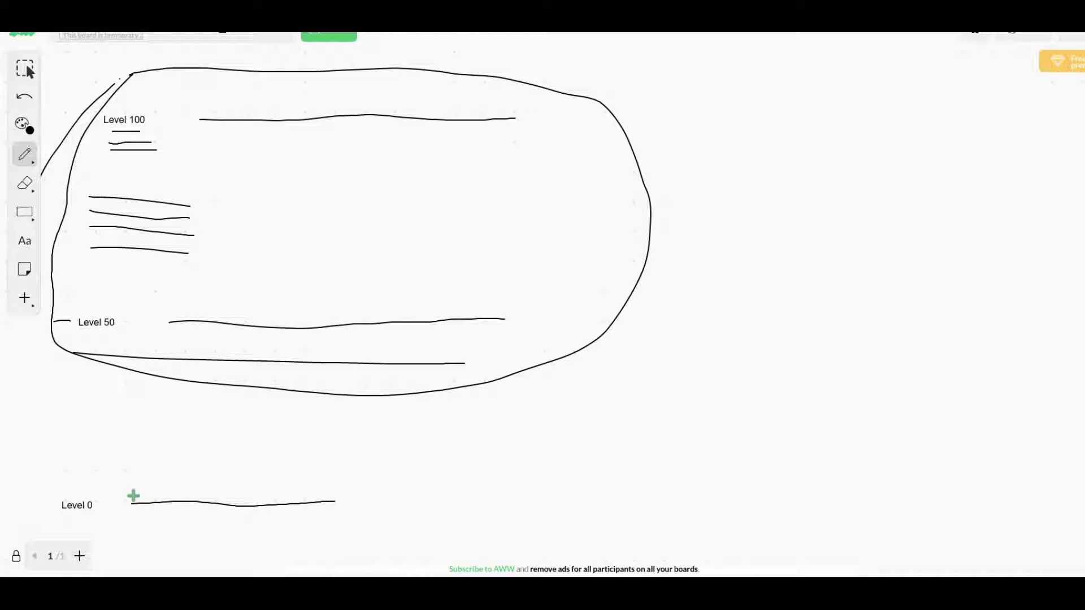
Step: Add short marks above the Level 0 line and begin a loop around the Level 0 tier
{"action": "left_click_drag", "start_coordinate": [134, 494], "coordinate": [149, 488]}
{"action": "mouse_move", "coordinate": [133, 451]}
{"action": "left_mouse_down"}
{"action": "mouse_move", "coordinate": [153, 452]}
{"action": "mouse_move", "coordinate": [158, 431]}
{"action": "mouse_move", "coordinate": [205, 447]}
{"action": "left_mouse_up"}
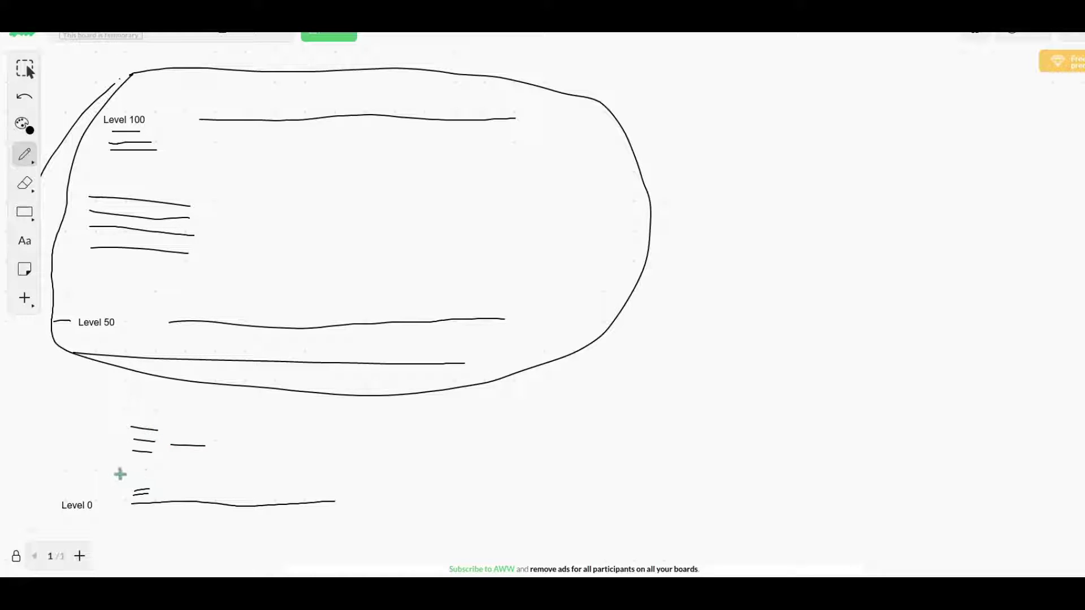
{"action": "mouse_move", "coordinate": [44, 462]}
{"action": "left_mouse_down"}
{"action": "mouse_move", "coordinate": [479, 435]}
{"action": "mouse_move", "coordinate": [693, 435]}
{"action": "mouse_move", "coordinate": [839, 455]}
{"action": "mouse_move", "coordinate": [839, 500]}
{"action": "mouse_move", "coordinate": [697, 525]}
{"action": "mouse_move", "coordinate": [331, 536]}
{"action": "mouse_move", "coordinate": [199, 520]}
{"action": "mouse_move", "coordinate": [36, 470]}
{"action": "left_mouse_up"}
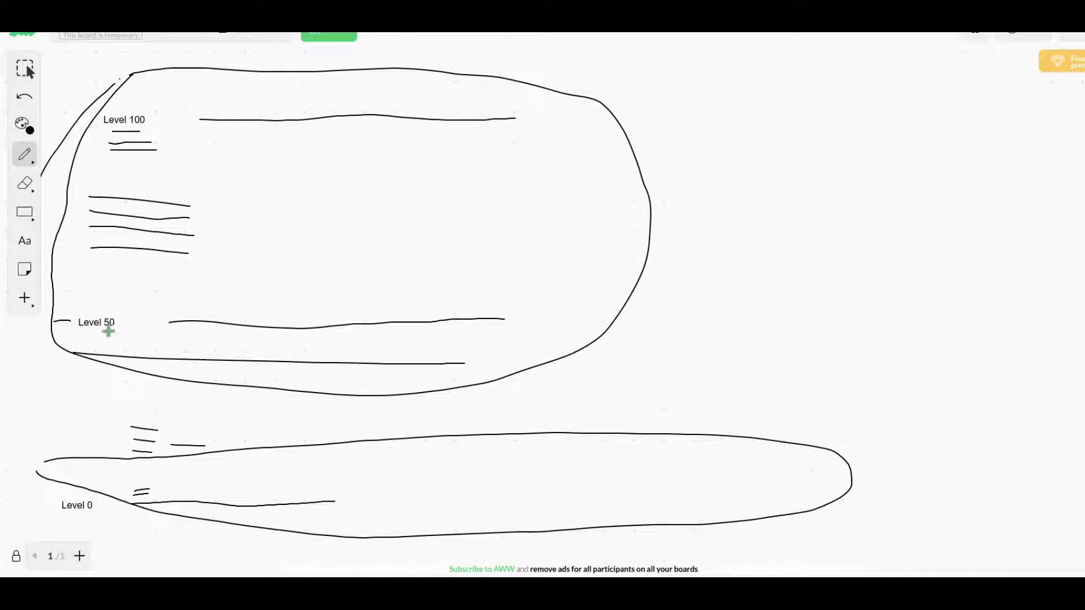
Step: Draw five note lines under Level 50, then start writing the 20K price above the Level 0 loop
{"action": "left_click_drag", "start_coordinate": [101, 332], "coordinate": [152, 331]}
{"action": "left_click_drag", "start_coordinate": [100, 344], "coordinate": [194, 346]}
{"action": "left_click_drag", "start_coordinate": [147, 354], "coordinate": [288, 357]}
{"action": "left_click_drag", "start_coordinate": [165, 370], "coordinate": [317, 374]}
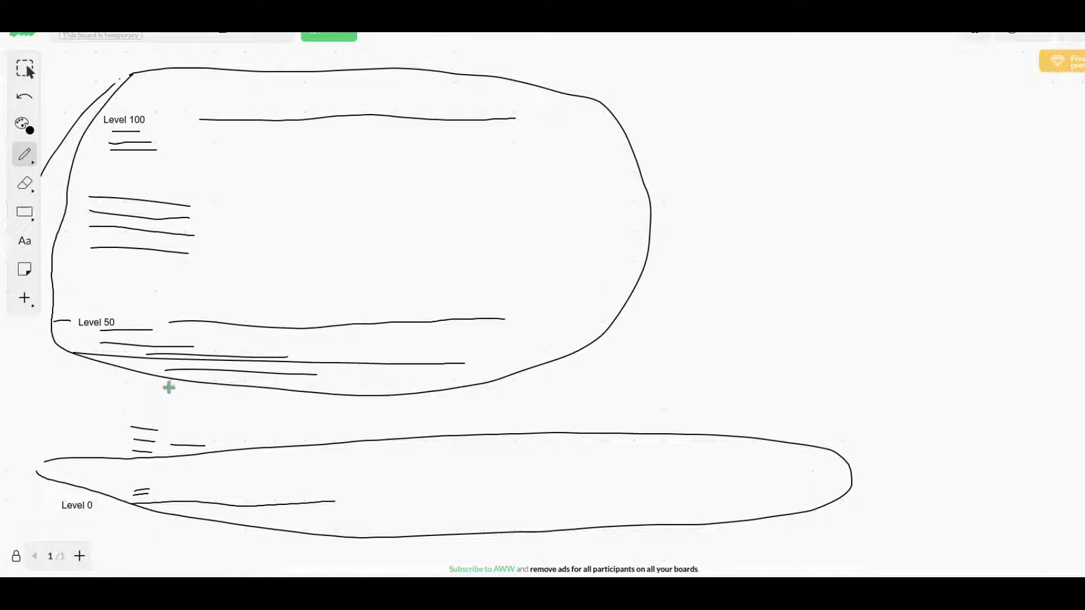
{"action": "left_click_drag", "start_coordinate": [169, 387], "coordinate": [337, 387]}
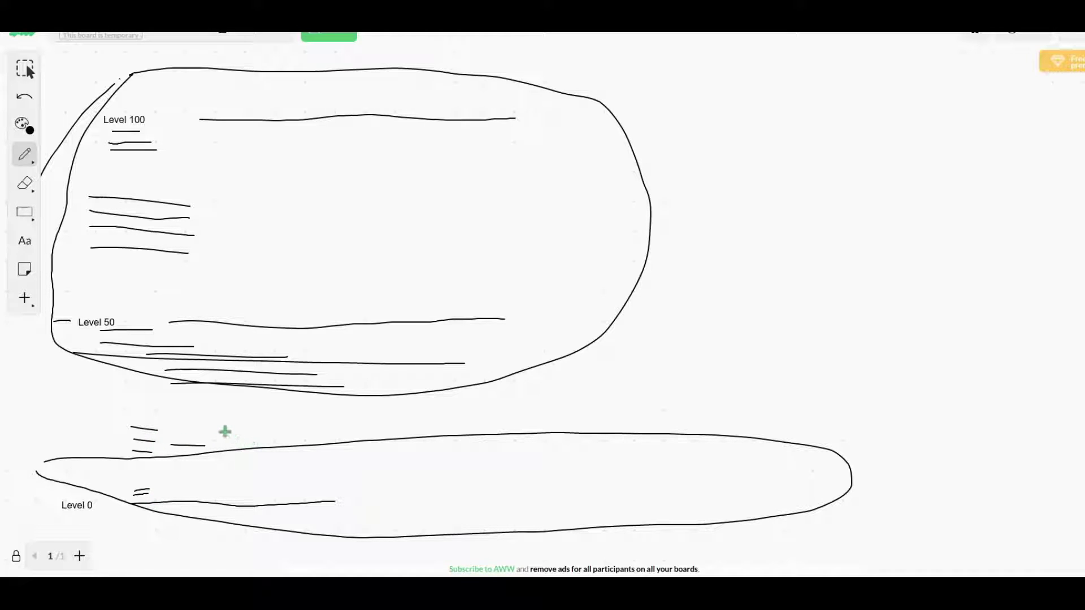
{"action": "mouse_move", "coordinate": [225, 432]}
{"action": "left_mouse_down"}
{"action": "mouse_move", "coordinate": [349, 434]}
{"action": "mouse_move", "coordinate": [339, 433]}
{"action": "left_mouse_up"}
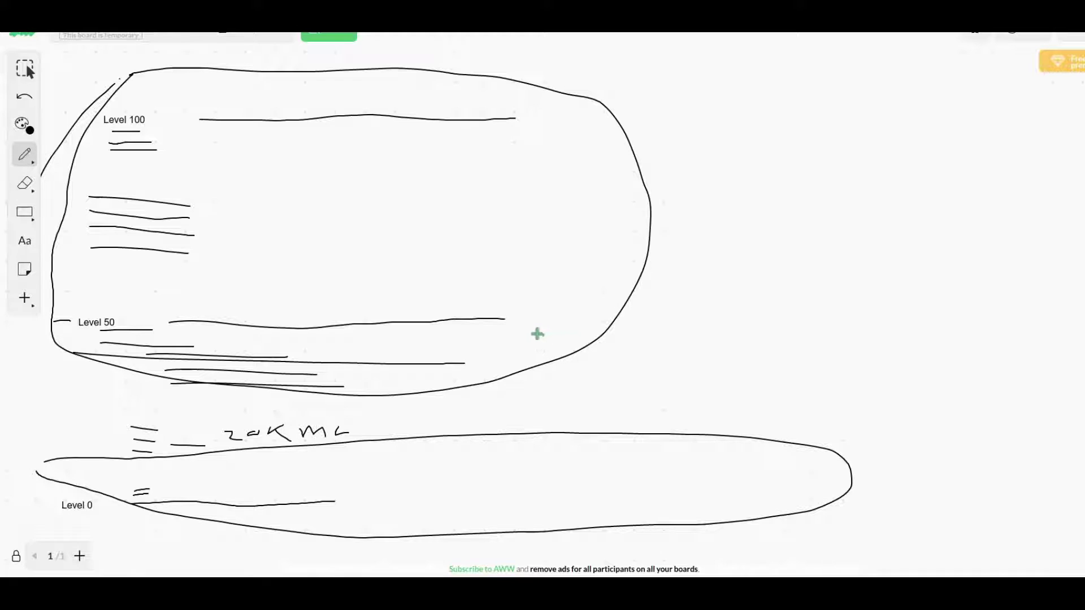
Step: Write underlined '6K m2AN' and 'm3' labels at the upper loop's right edge, then dismiss the save tip
{"action": "mouse_move", "coordinate": [526, 317]}
{"action": "left_mouse_down"}
{"action": "mouse_move", "coordinate": [554, 326]}
{"action": "mouse_move", "coordinate": [551, 314]}
{"action": "mouse_move", "coordinate": [569, 307]}
{"action": "mouse_move", "coordinate": [558, 319]}
{"action": "mouse_move", "coordinate": [575, 331]}
{"action": "mouse_move", "coordinate": [657, 314]}
{"action": "mouse_move", "coordinate": [658, 333]}
{"action": "mouse_move", "coordinate": [679, 306]}
{"action": "mouse_move", "coordinate": [689, 334]}
{"action": "mouse_move", "coordinate": [676, 322]}
{"action": "mouse_move", "coordinate": [700, 303]}
{"action": "mouse_move", "coordinate": [708, 331]}
{"action": "mouse_move", "coordinate": [711, 304]}
{"action": "left_mouse_up"}
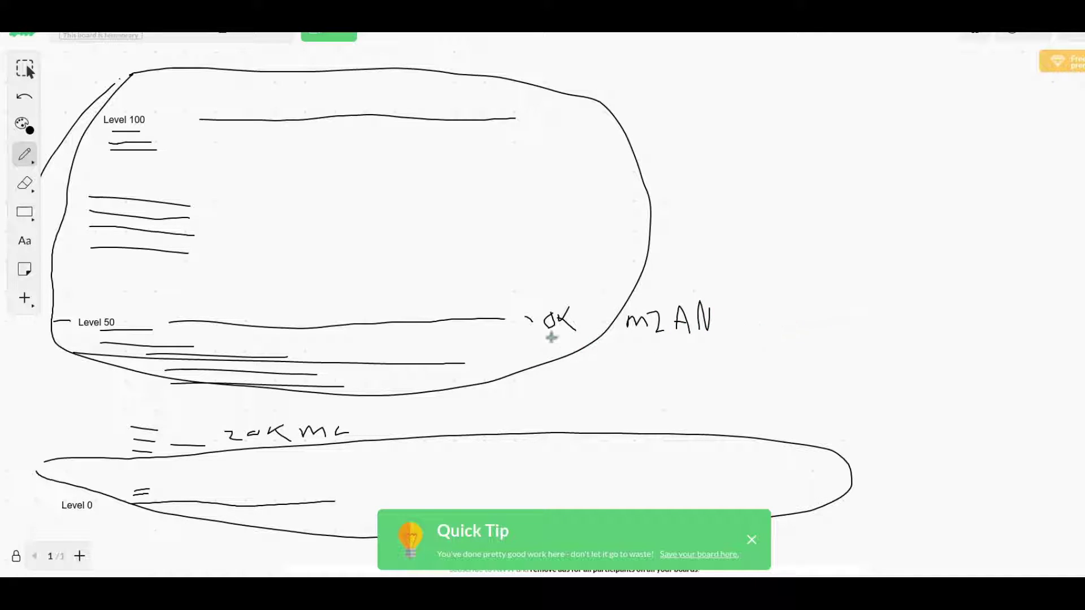
{"action": "left_click_drag", "start_coordinate": [532, 335], "coordinate": [566, 334]}
{"action": "left_click_drag", "start_coordinate": [644, 338], "coordinate": [751, 339]}
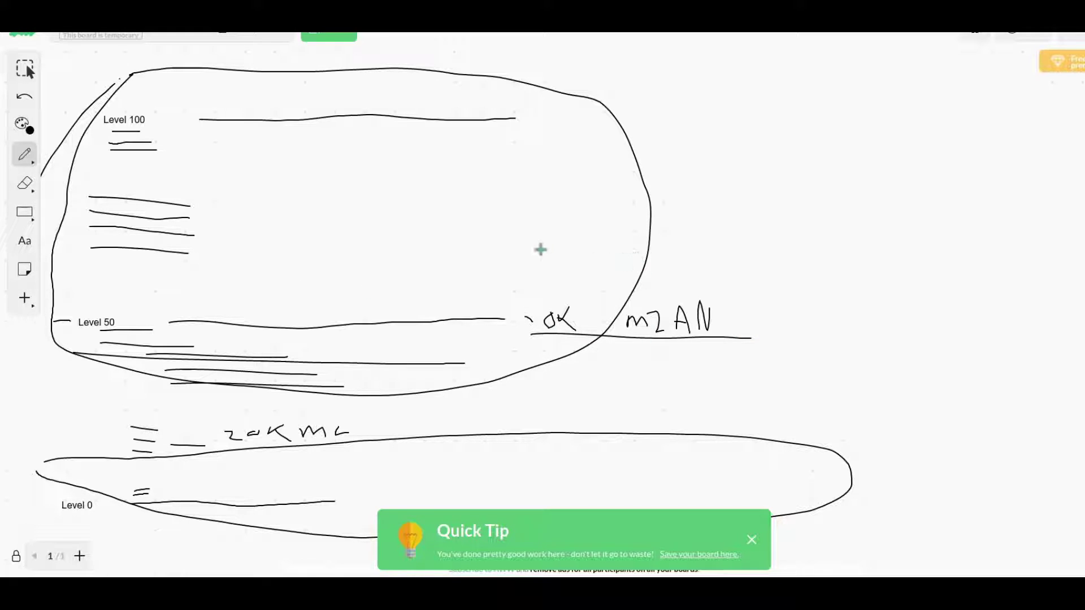
{"action": "mouse_move", "coordinate": [545, 241]}
{"action": "left_mouse_down"}
{"action": "mouse_move", "coordinate": [594, 253]}
{"action": "mouse_move", "coordinate": [547, 263]}
{"action": "mouse_move", "coordinate": [731, 262]}
{"action": "left_mouse_up"}
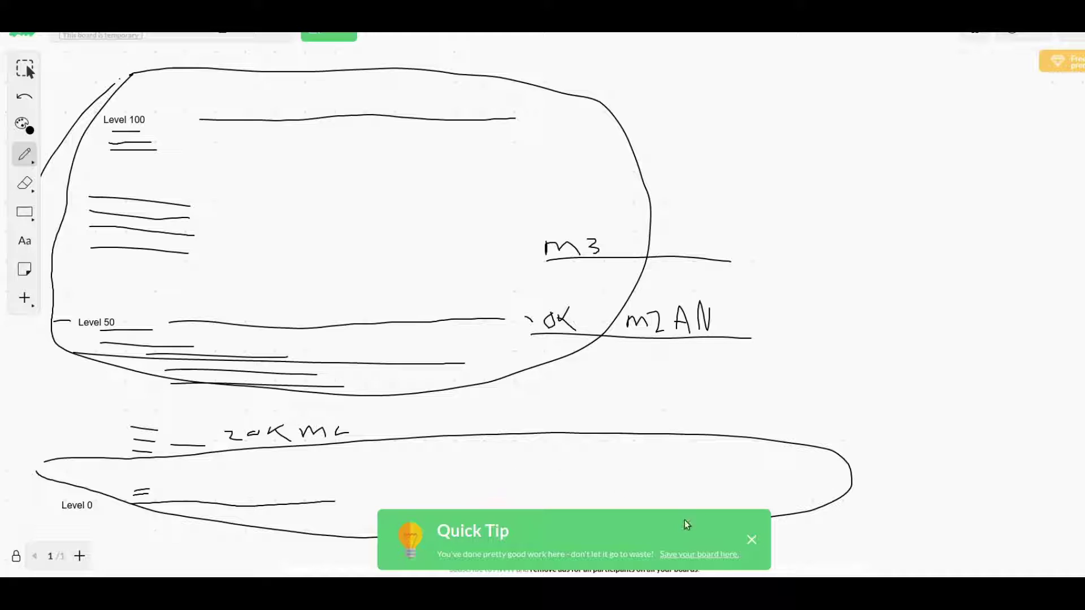
{"action": "left_click", "coordinate": [752, 541]}
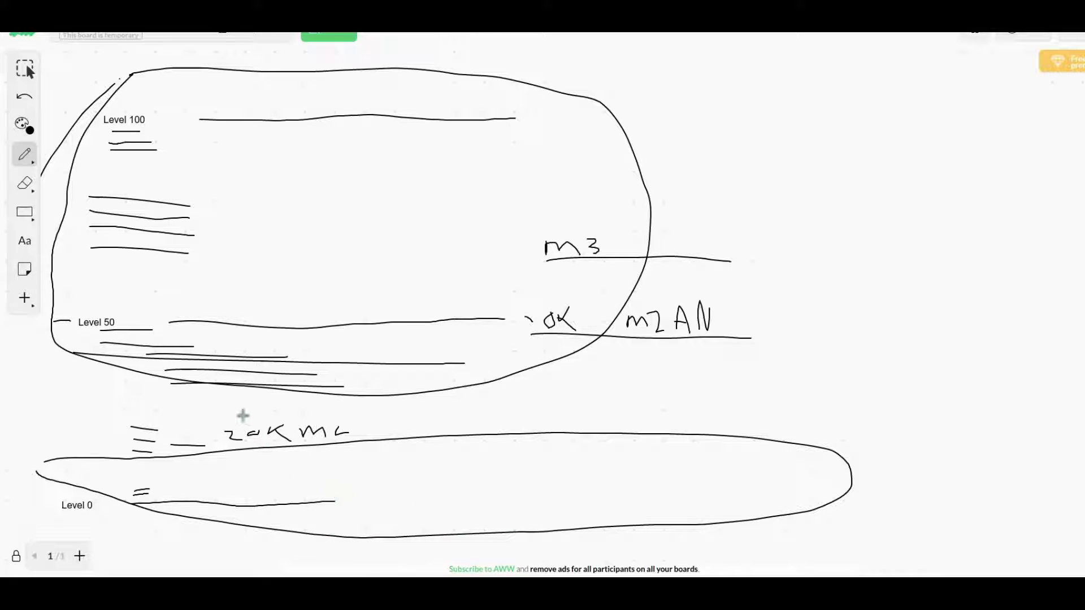
Step: Draw a bracket and a small loop around the '20K ML' note and its dashes
{"action": "mouse_move", "coordinate": [154, 401]}
{"action": "left_mouse_down"}
{"action": "mouse_move", "coordinate": [130, 419]}
{"action": "mouse_move", "coordinate": [157, 443]}
{"action": "left_mouse_up"}
{"action": "mouse_move", "coordinate": [163, 394]}
{"action": "left_mouse_down"}
{"action": "mouse_move", "coordinate": [128, 441]}
{"action": "mouse_move", "coordinate": [183, 471]}
{"action": "mouse_move", "coordinate": [348, 472]}
{"action": "mouse_move", "coordinate": [474, 453]}
{"action": "mouse_move", "coordinate": [480, 423]}
{"action": "mouse_move", "coordinate": [333, 396]}
{"action": "mouse_move", "coordinate": [151, 387]}
{"action": "left_mouse_up"}
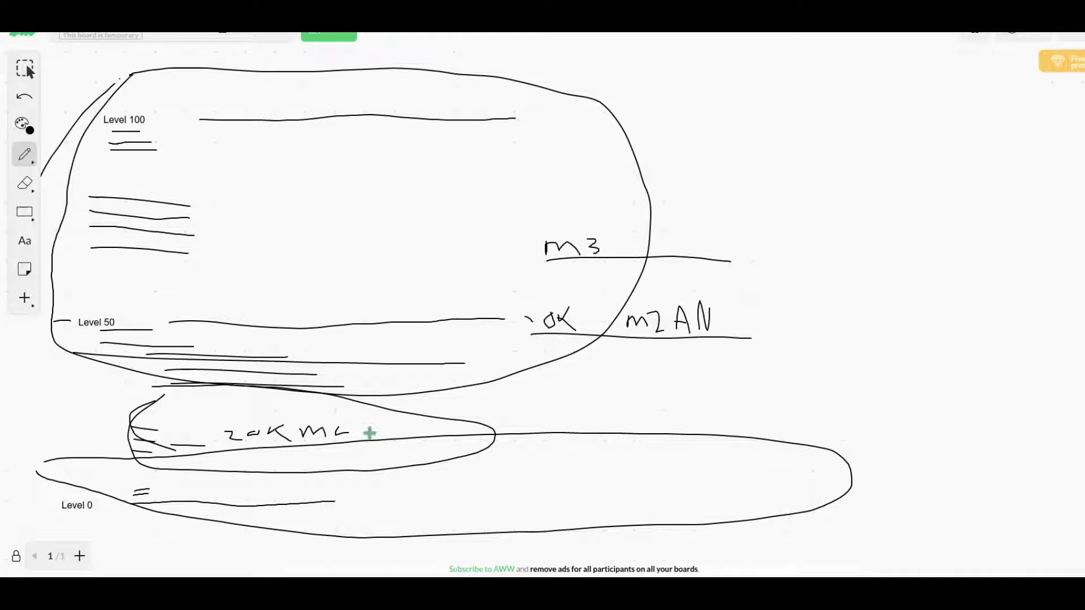
Step: Handwrite a note reading 10x above the 20K text in the small loop, fixing one letter
{"action": "mouse_move", "coordinate": [251, 412]}
{"action": "left_mouse_down"}
{"action": "mouse_move", "coordinate": [272, 423]}
{"action": "mouse_move", "coordinate": [268, 408]}
{"action": "mouse_move", "coordinate": [278, 419]}
{"action": "mouse_move", "coordinate": [269, 418]}
{"action": "mouse_move", "coordinate": [300, 418]}
{"action": "mouse_move", "coordinate": [299, 406]}
{"action": "mouse_move", "coordinate": [311, 426]}
{"action": "mouse_move", "coordinate": [305, 417]}
{"action": "mouse_move", "coordinate": [328, 417]}
{"action": "mouse_move", "coordinate": [327, 428]}
{"action": "mouse_move", "coordinate": [344, 403]}
{"action": "mouse_move", "coordinate": [347, 428]}
{"action": "mouse_move", "coordinate": [371, 418]}
{"action": "left_mouse_up"}
{"action": "left_click_drag", "start_coordinate": [379, 422], "coordinate": [370, 441]}
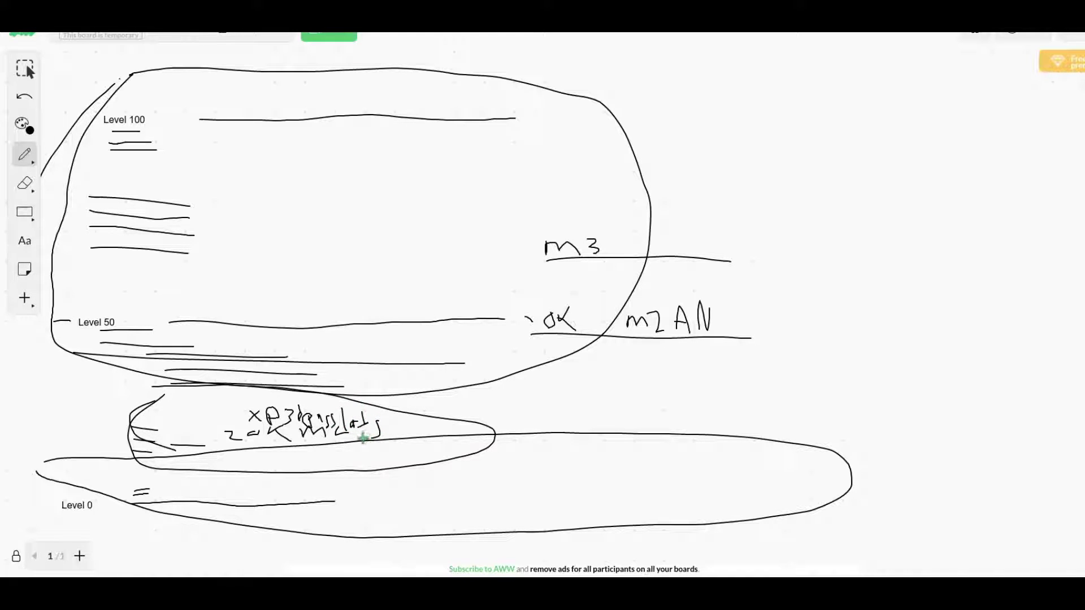
{"action": "mouse_move", "coordinate": [225, 413]}
{"action": "left_mouse_down"}
{"action": "mouse_move", "coordinate": [227, 423]}
{"action": "mouse_move", "coordinate": [243, 413]}
{"action": "left_mouse_up"}
{"action": "left_click_drag", "start_coordinate": [344, 428], "coordinate": [346, 409]}
Step: Write 'power amps' with 'Transistor' beneath it at the right end of the Level 0 loop
{"action": "mouse_move", "coordinate": [861, 467]}
{"action": "left_mouse_down"}
{"action": "mouse_move", "coordinate": [900, 480]}
{"action": "mouse_move", "coordinate": [897, 469]}
{"action": "mouse_move", "coordinate": [913, 481]}
{"action": "mouse_move", "coordinate": [945, 466]}
{"action": "mouse_move", "coordinate": [949, 483]}
{"action": "mouse_move", "coordinate": [969, 468]}
{"action": "mouse_move", "coordinate": [1010, 478]}
{"action": "mouse_move", "coordinate": [1011, 488]}
{"action": "mouse_move", "coordinate": [1028, 483]}
{"action": "mouse_move", "coordinate": [1023, 466]}
{"action": "mouse_move", "coordinate": [1011, 478]}
{"action": "mouse_move", "coordinate": [1029, 468]}
{"action": "mouse_move", "coordinate": [1035, 484]}
{"action": "mouse_move", "coordinate": [1055, 485]}
{"action": "left_mouse_up"}
{"action": "left_click_drag", "start_coordinate": [1072, 469], "coordinate": [1056, 487]}
{"action": "mouse_move", "coordinate": [887, 503]}
{"action": "left_mouse_down"}
{"action": "mouse_move", "coordinate": [917, 499]}
{"action": "mouse_move", "coordinate": [901, 527]}
{"action": "mouse_move", "coordinate": [927, 507]}
{"action": "mouse_move", "coordinate": [939, 519]}
{"action": "mouse_move", "coordinate": [955, 501]}
{"action": "mouse_move", "coordinate": [971, 512]}
{"action": "mouse_move", "coordinate": [978, 497]}
{"action": "mouse_move", "coordinate": [987, 523]}
{"action": "mouse_move", "coordinate": [1018, 506]}
{"action": "mouse_move", "coordinate": [1027, 524]}
{"action": "mouse_move", "coordinate": [1044, 511]}
{"action": "mouse_move", "coordinate": [1063, 530]}
{"action": "left_mouse_up"}
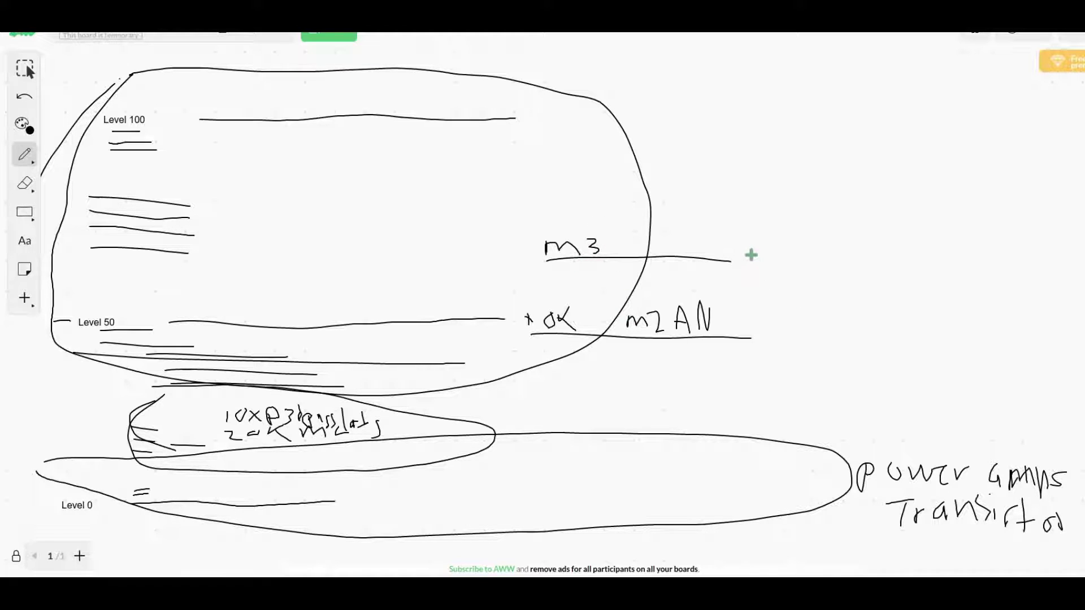
Step: Write 12-15K after the m3 line, a second model name above m3, and 20K linked to it
{"action": "mouse_move", "coordinate": [750, 250]}
{"action": "left_mouse_down"}
{"action": "mouse_move", "coordinate": [763, 263]}
{"action": "mouse_move", "coordinate": [805, 252]}
{"action": "mouse_move", "coordinate": [810, 267]}
{"action": "mouse_move", "coordinate": [819, 254]}
{"action": "mouse_move", "coordinate": [817, 268]}
{"action": "mouse_move", "coordinate": [864, 270]}
{"action": "left_mouse_up"}
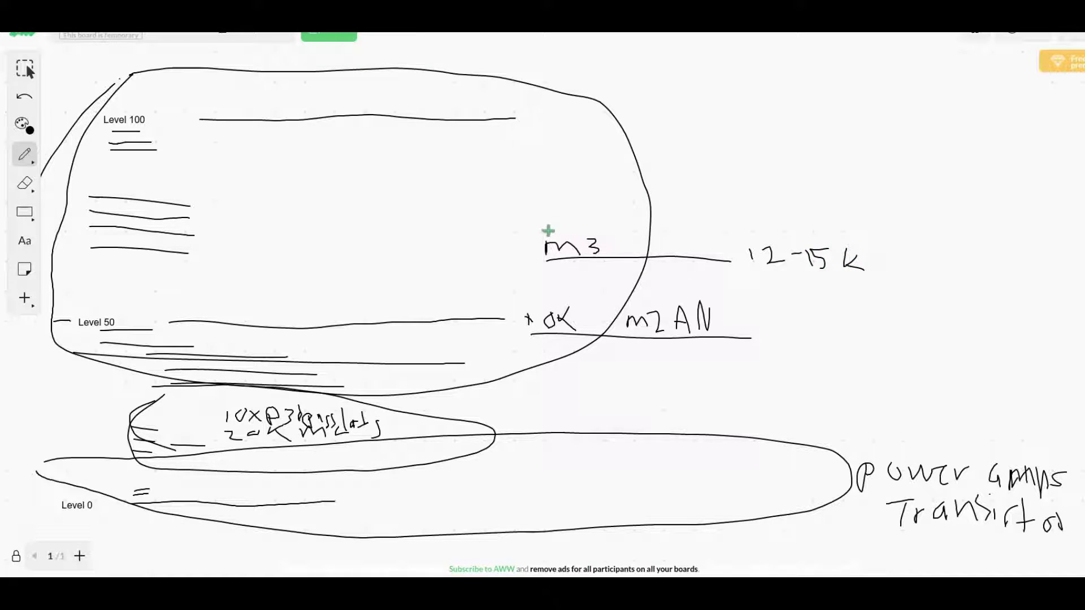
{"action": "mouse_move", "coordinate": [550, 233]}
{"action": "left_mouse_down"}
{"action": "mouse_move", "coordinate": [621, 226]}
{"action": "mouse_move", "coordinate": [629, 241]}
{"action": "left_mouse_up"}
{"action": "left_click", "coordinate": [626, 225]}
{"action": "mouse_move", "coordinate": [752, 224]}
{"action": "left_mouse_down"}
{"action": "mouse_move", "coordinate": [767, 240]}
{"action": "mouse_move", "coordinate": [785, 222]}
{"action": "mouse_move", "coordinate": [809, 242]}
{"action": "left_mouse_up"}
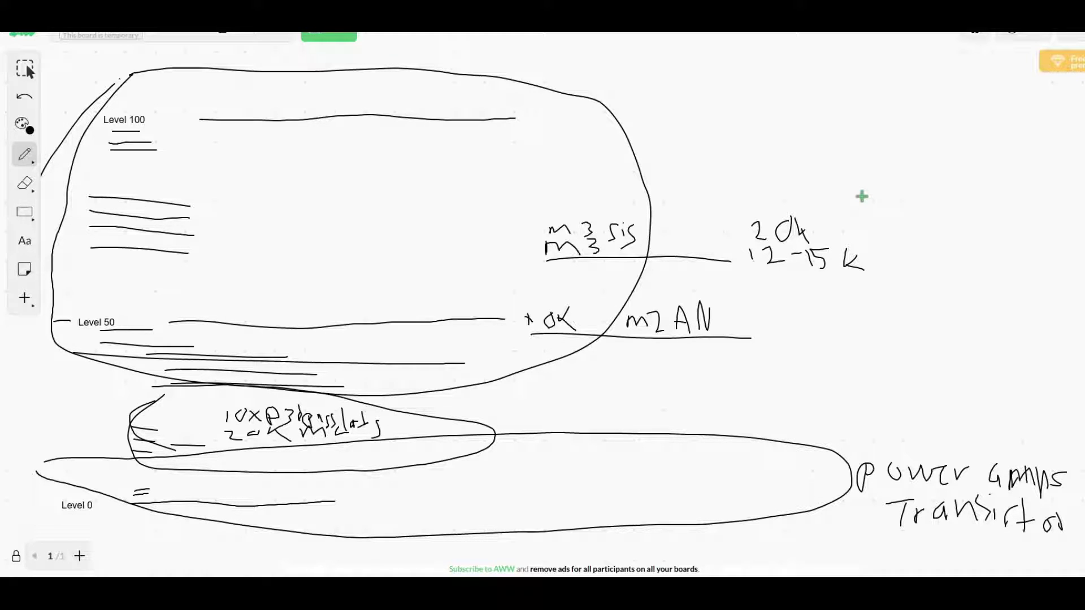
{"action": "left_click_drag", "start_coordinate": [654, 234], "coordinate": [712, 227]}
Step: Handwrite '1-5K usd' inside the Level 0 loop, left of the power amps note
{"action": "mouse_move", "coordinate": [587, 494]}
{"action": "left_mouse_down"}
{"action": "mouse_move", "coordinate": [616, 493]}
{"action": "mouse_move", "coordinate": [611, 505]}
{"action": "mouse_move", "coordinate": [638, 498]}
{"action": "mouse_move", "coordinate": [677, 512]}
{"action": "mouse_move", "coordinate": [691, 502]}
{"action": "mouse_move", "coordinate": [693, 512]}
{"action": "mouse_move", "coordinate": [724, 504]}
{"action": "left_mouse_up"}
{"action": "left_click_drag", "start_coordinate": [731, 480], "coordinate": [732, 509]}
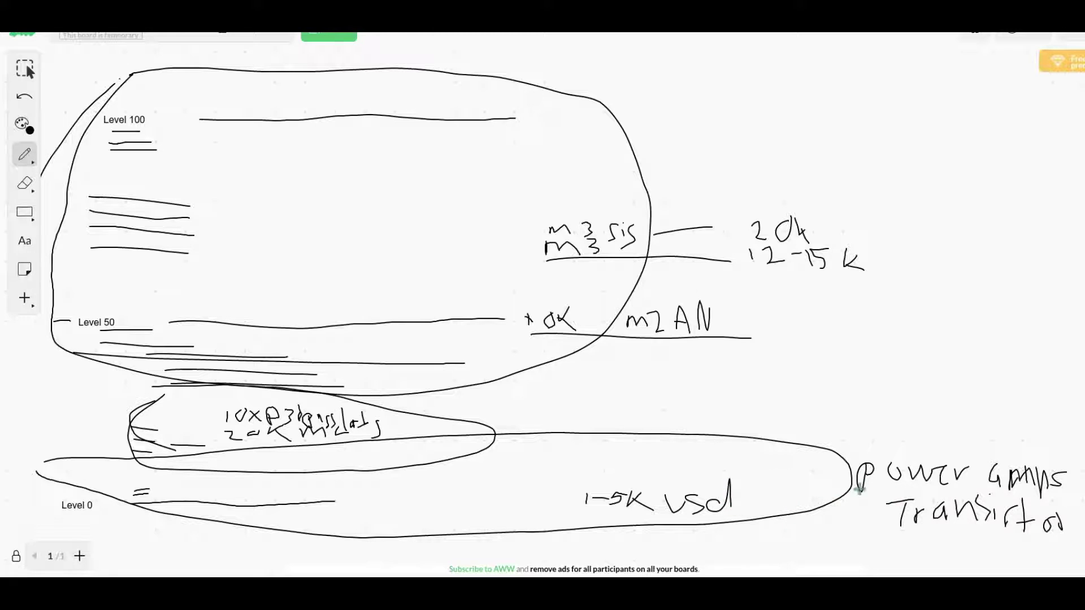